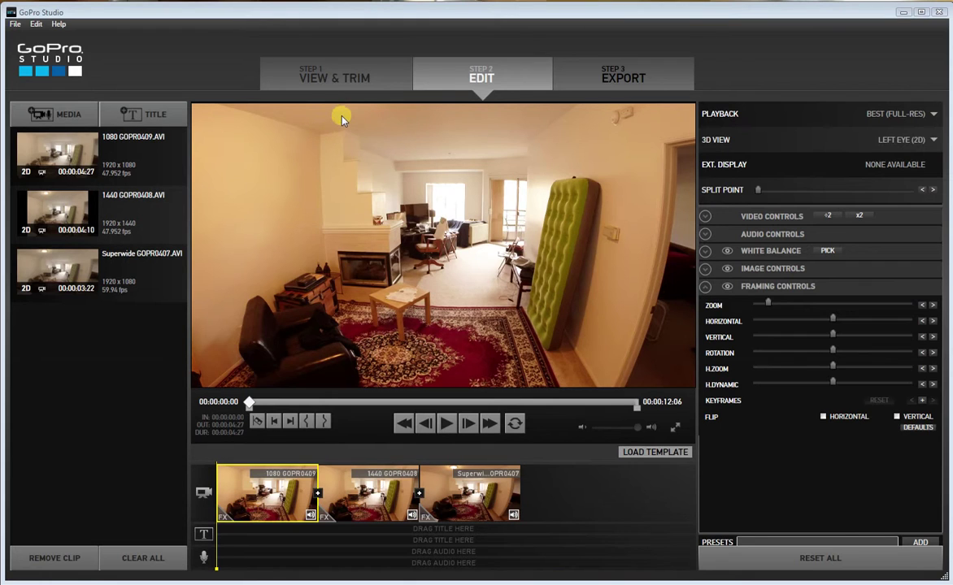
Load the 1440 GOPR0408 storyboard clip into the preview
click(367, 509)
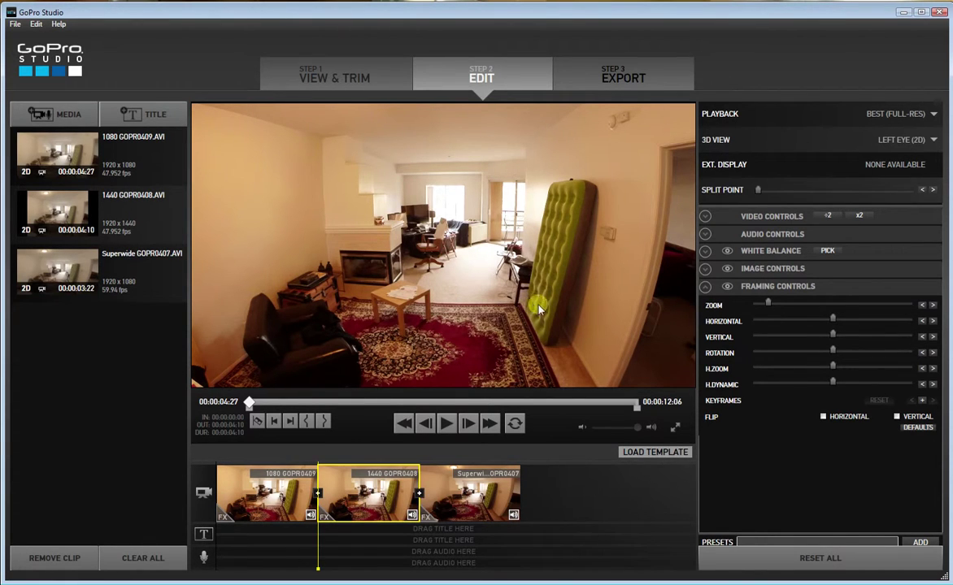
mouse_move(766, 305)
Set the 1440 clip's Zoom to its minimum for the full 4:3 frame, then show Superwide GOPR0407
drag(768, 304, 742, 302)
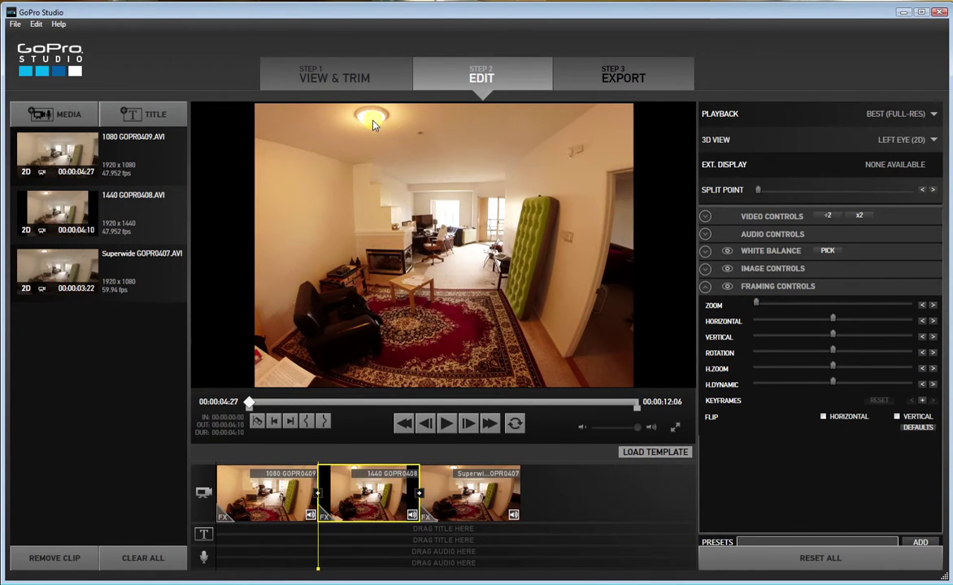
mouse_move(756, 305)
mouse_down()
mouse_move(772, 301)
mouse_move(739, 303)
mouse_up()
click(468, 504)
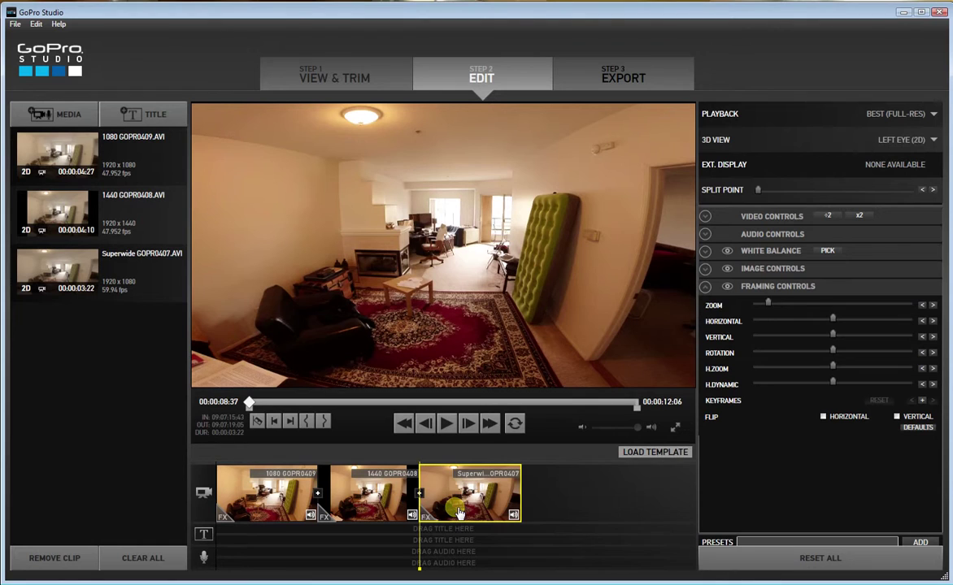
click(350, 467)
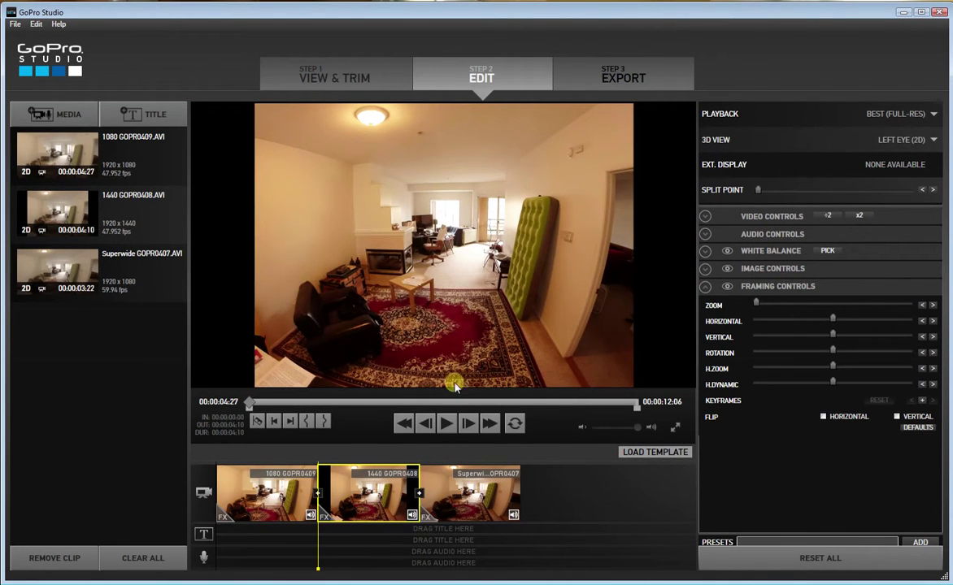
click(432, 465)
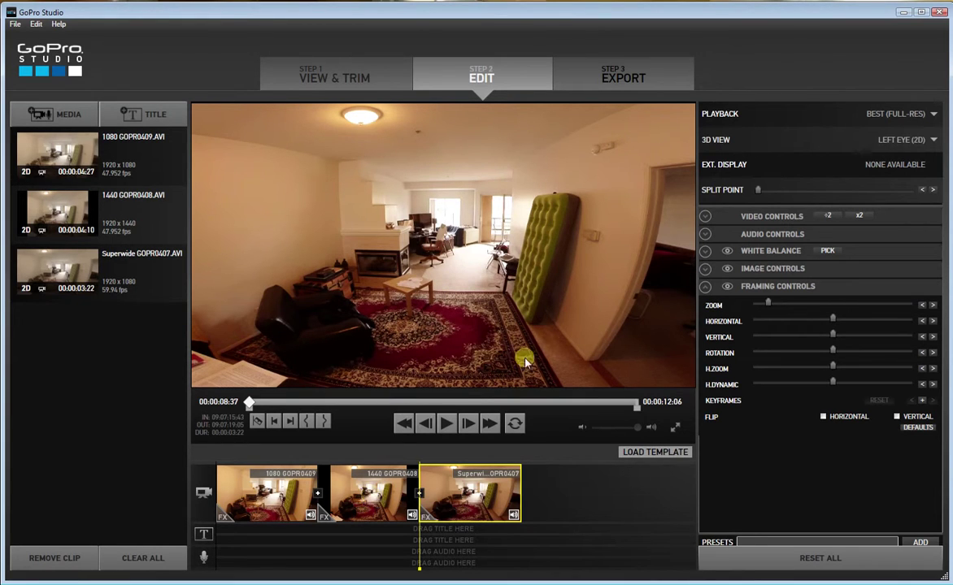
click(406, 494)
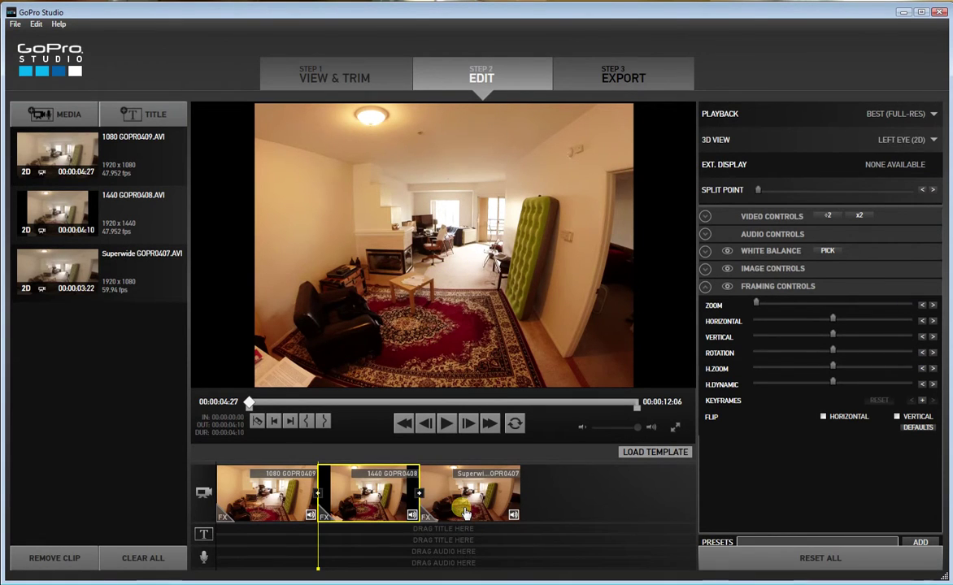
click(491, 480)
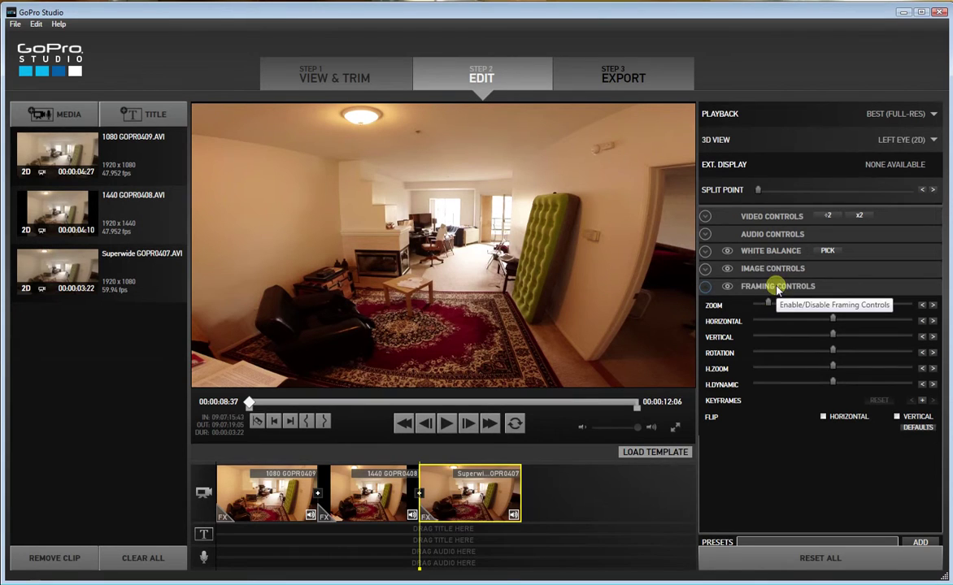
Set Superwide's H.Zoom to minimum and H.Dynamic near maximum, then show the 1440 clip
mouse_move(832, 367)
drag(832, 367, 732, 363)
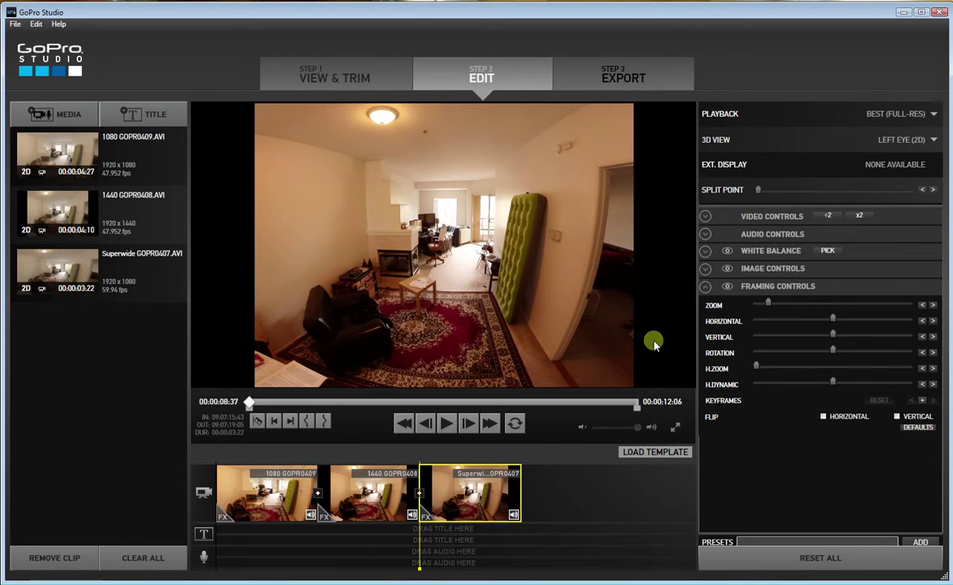
drag(821, 382, 885, 385)
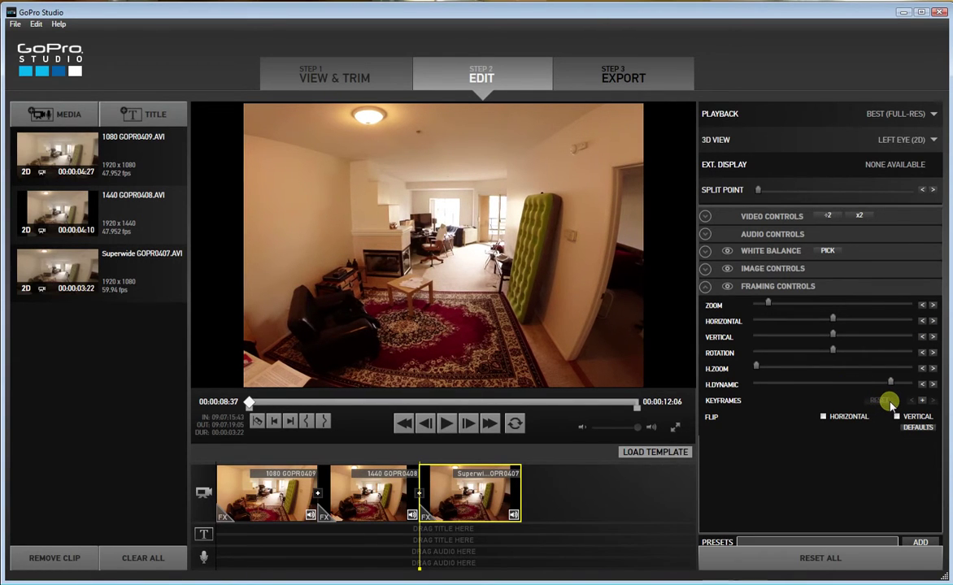
mouse_move(885, 387)
click(374, 498)
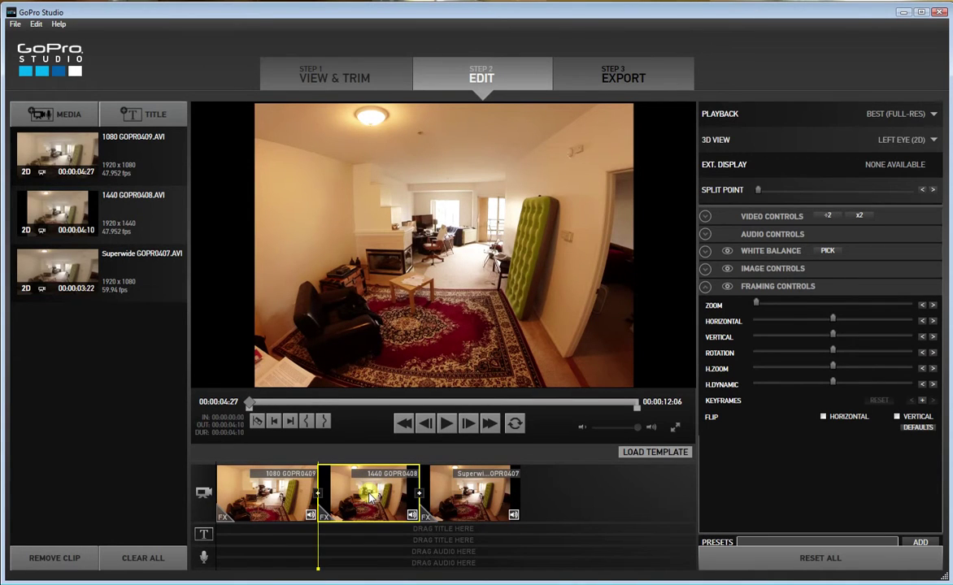
Flip back and forth between the 1440 and Superwide clips, also using the next-clip button
click(484, 502)
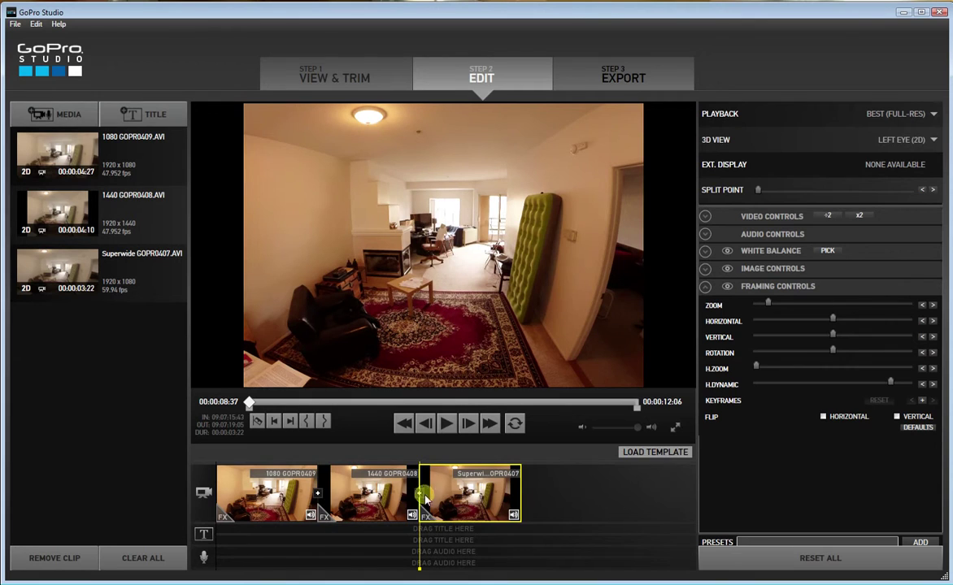
click(398, 497)
click(430, 498)
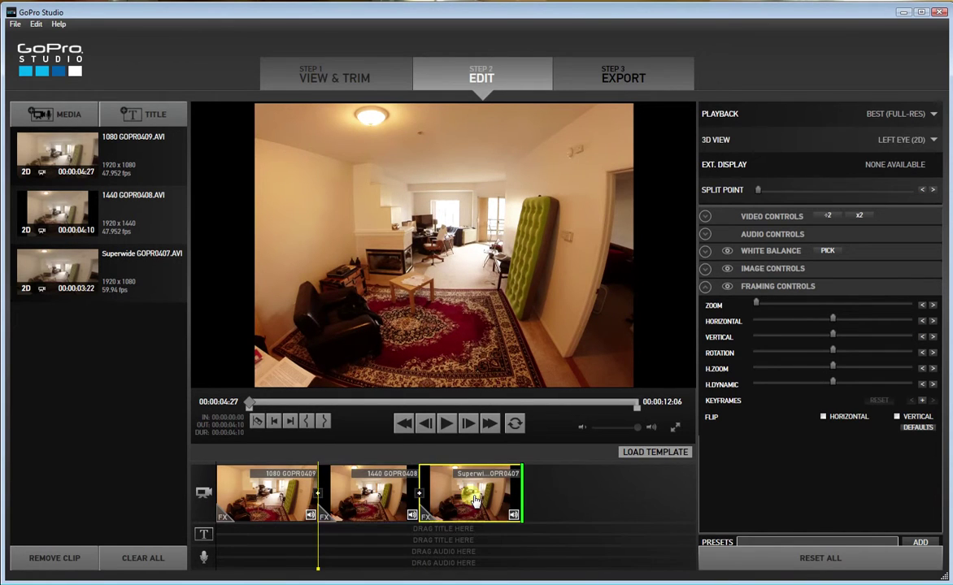
click(379, 499)
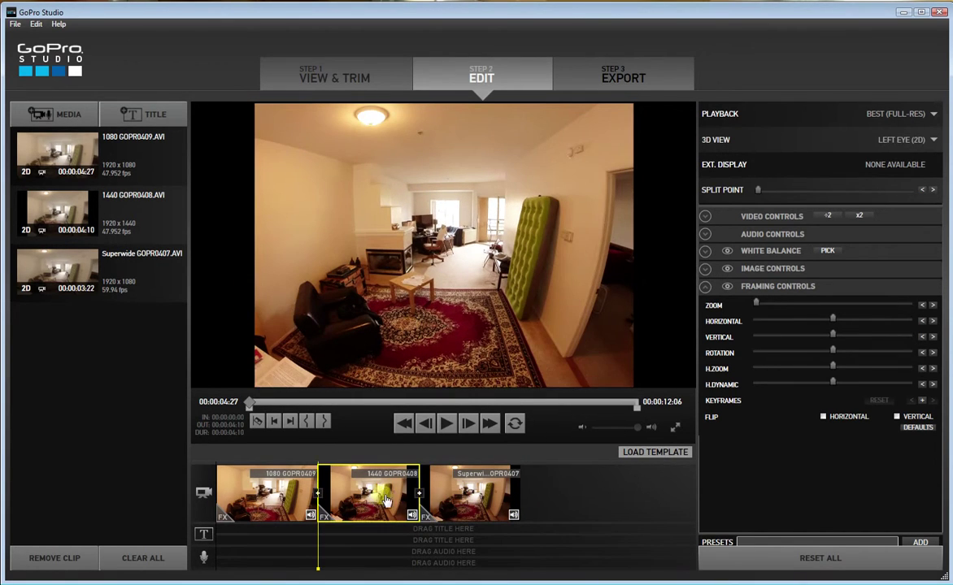
click(476, 495)
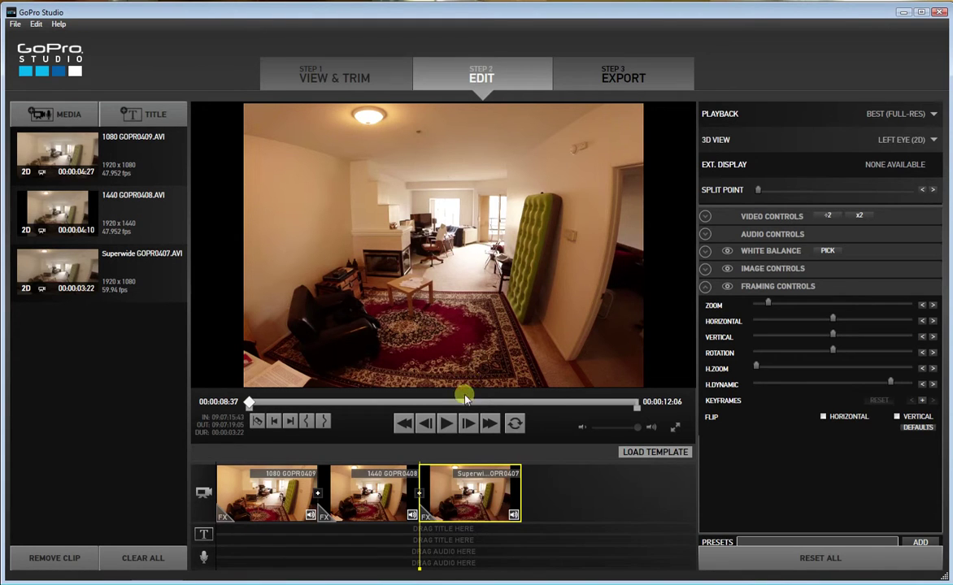
click(394, 512)
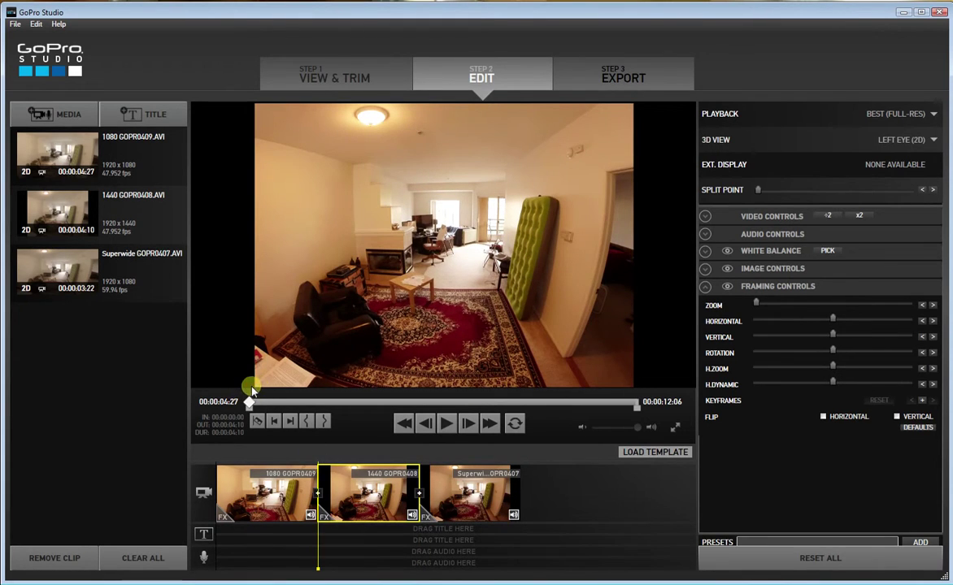
click(299, 423)
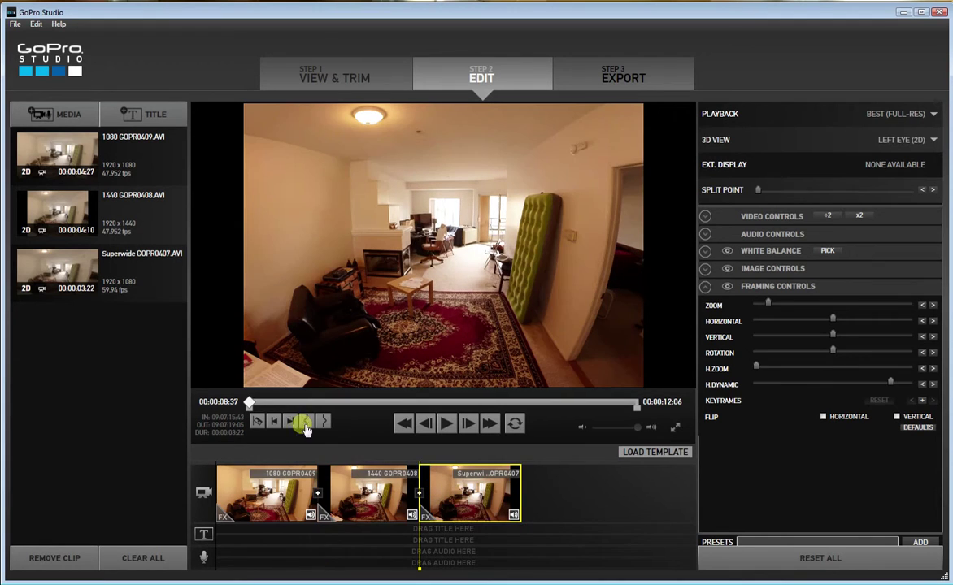
click(348, 465)
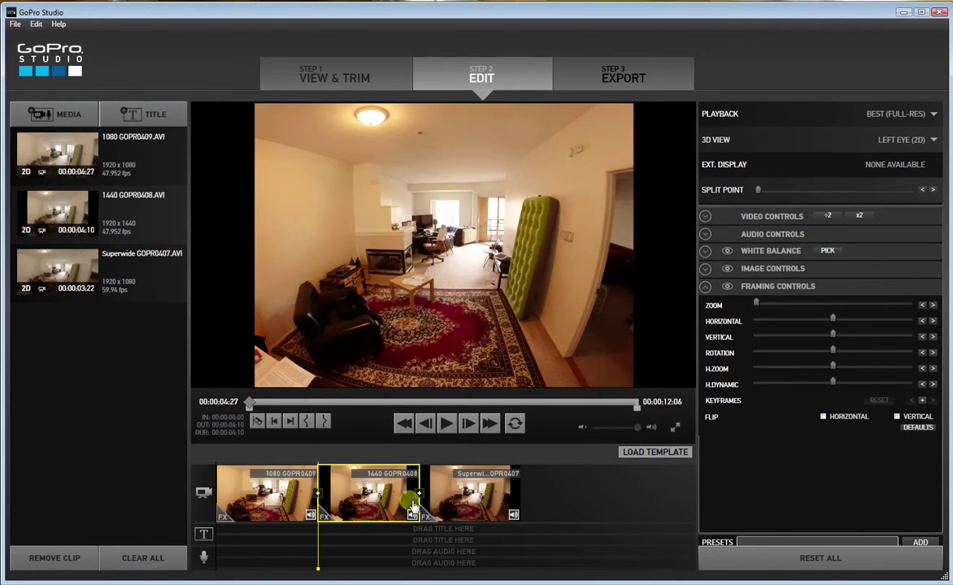
click(476, 497)
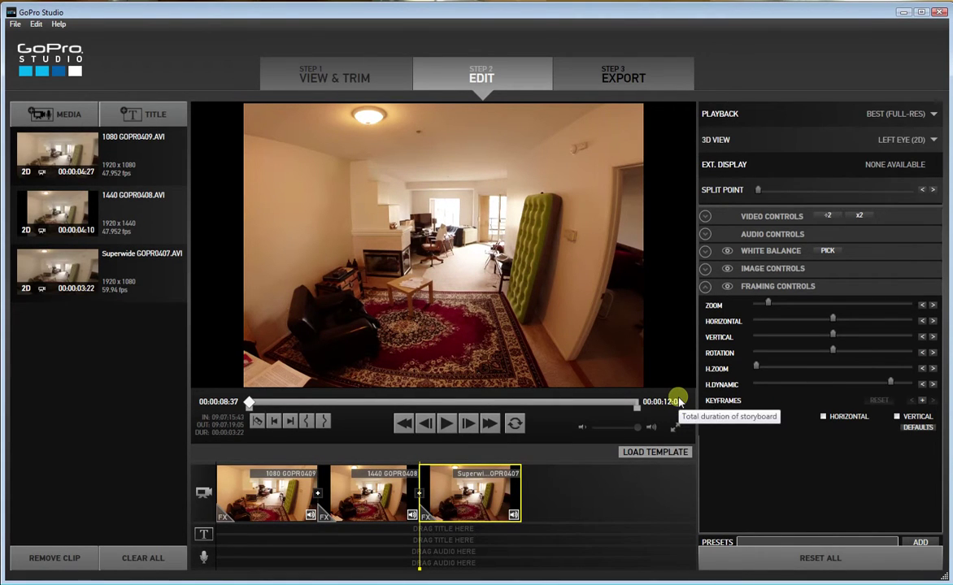
click(342, 470)
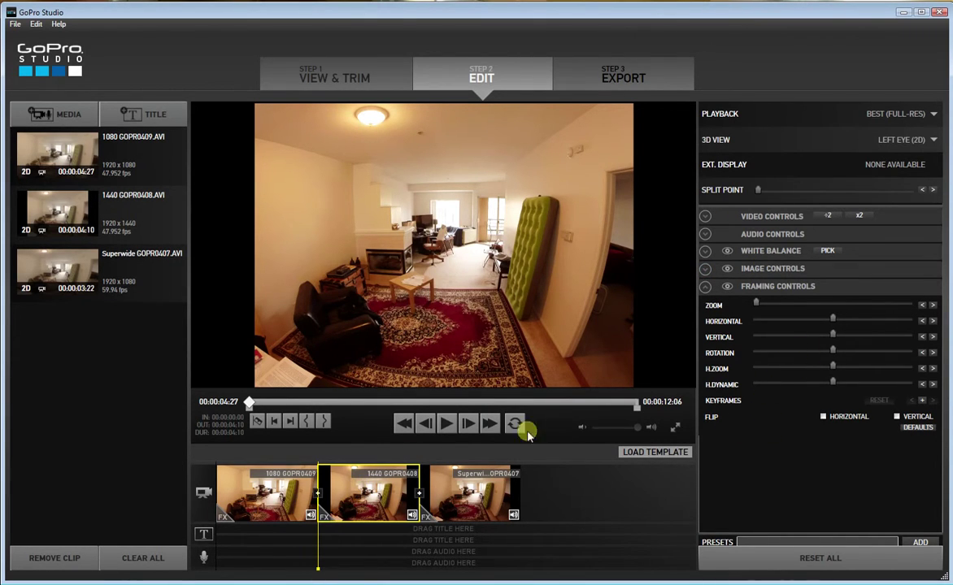
Reset the framing of both the Superwide and 1440 clips to defaults
click(491, 505)
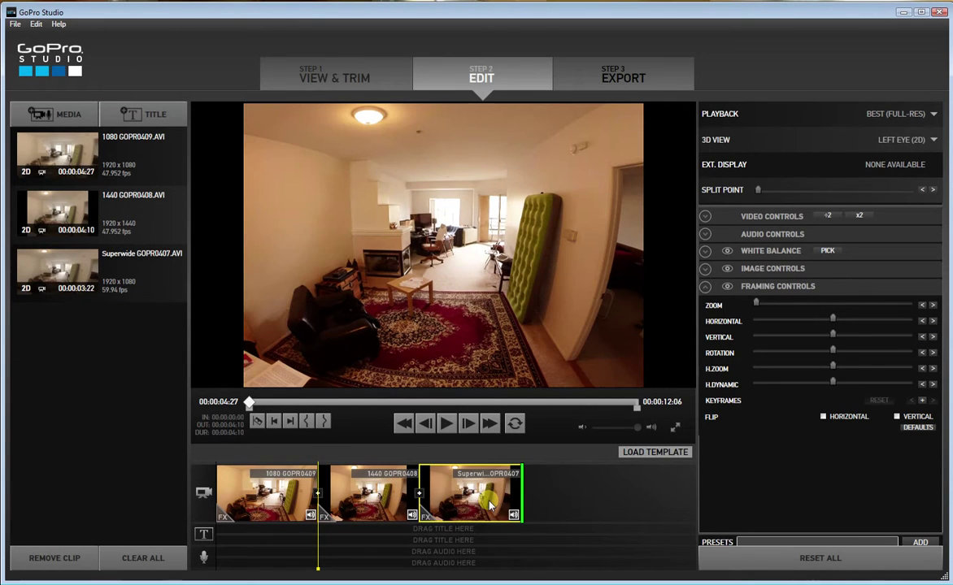
click(917, 425)
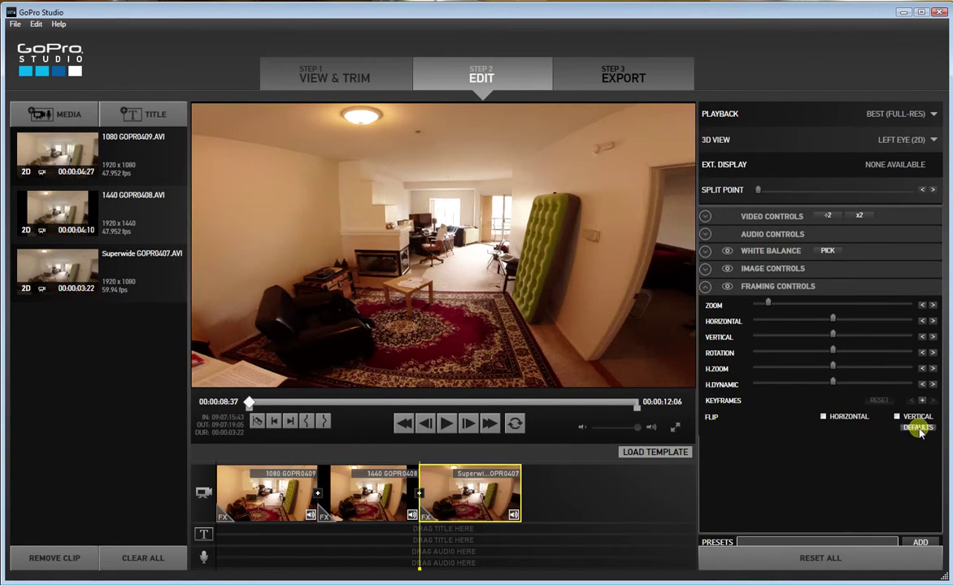
click(329, 455)
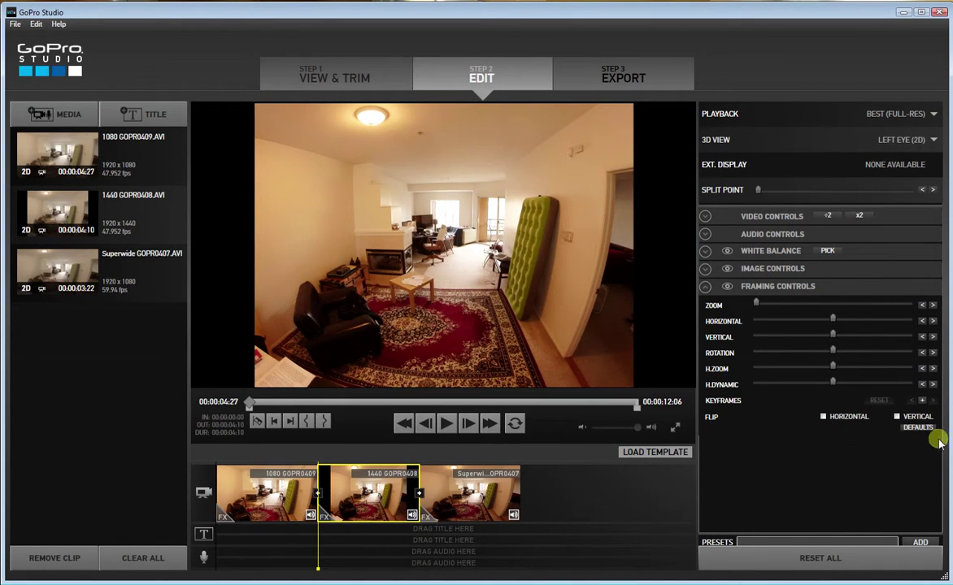
click(916, 426)
Zoom the 1440 clip fully out to 4:3 and compare it against the restored Superwide clip
drag(765, 303, 756, 304)
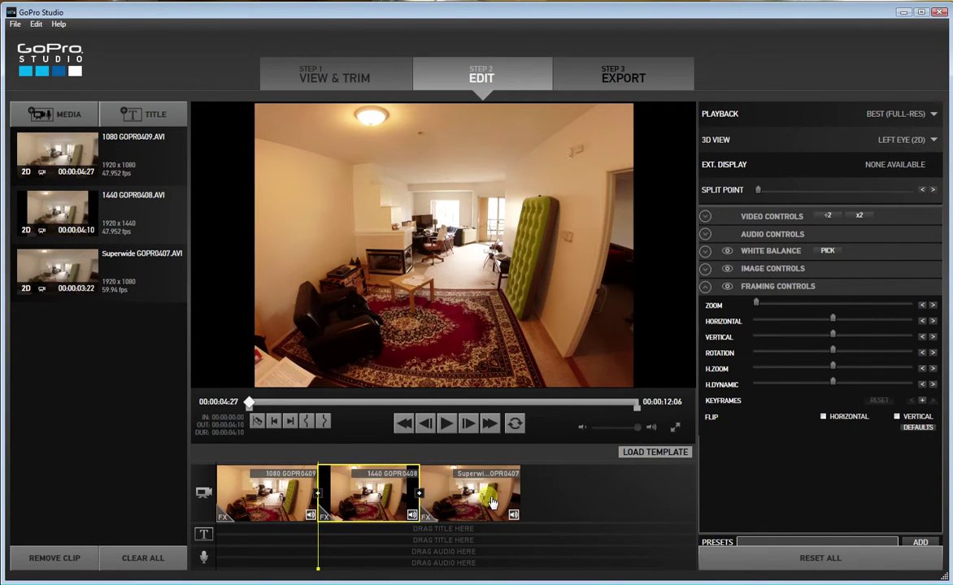
click(447, 487)
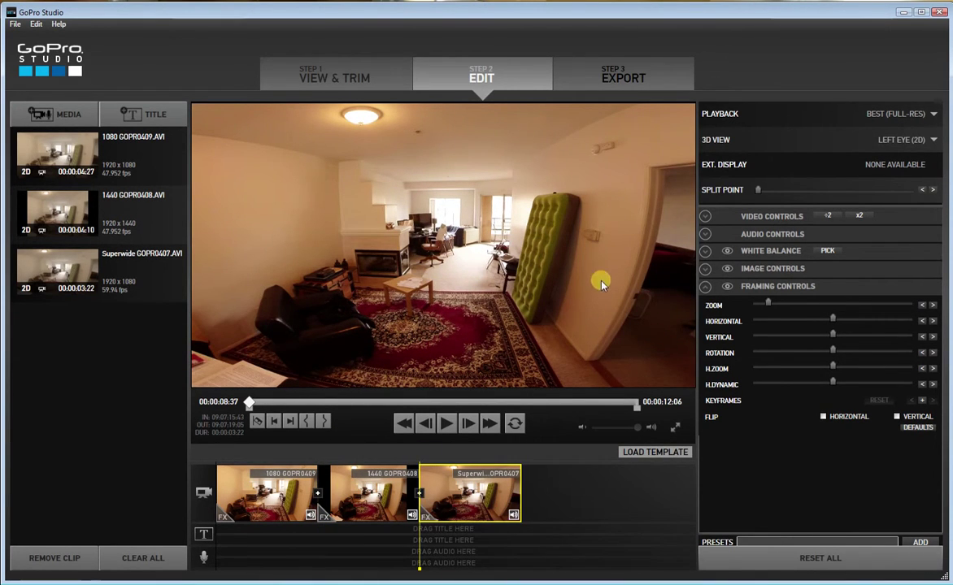
click(346, 486)
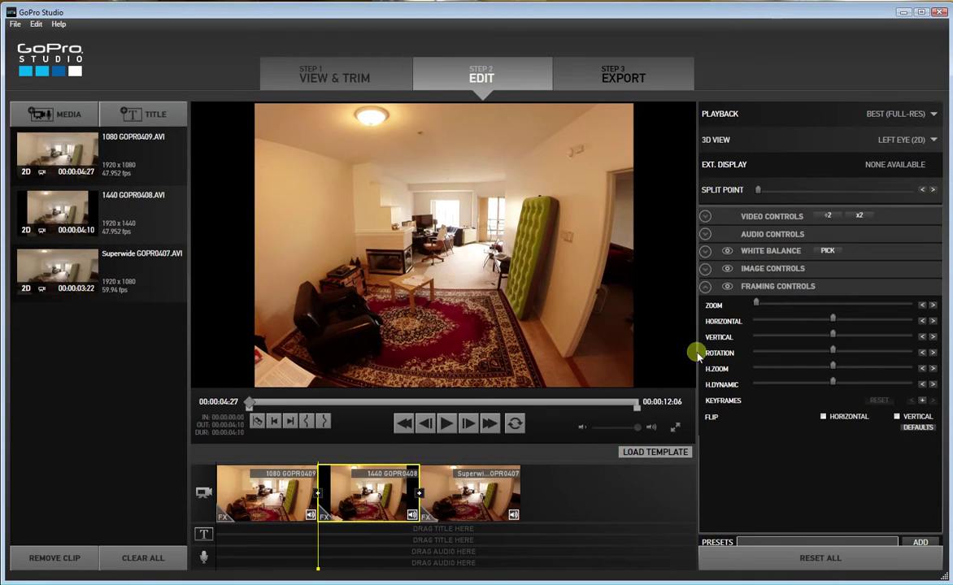
Push the 1440 GOPR0408 clip's H.Zoom to maximum, removing the side bars
drag(834, 368, 701, 384)
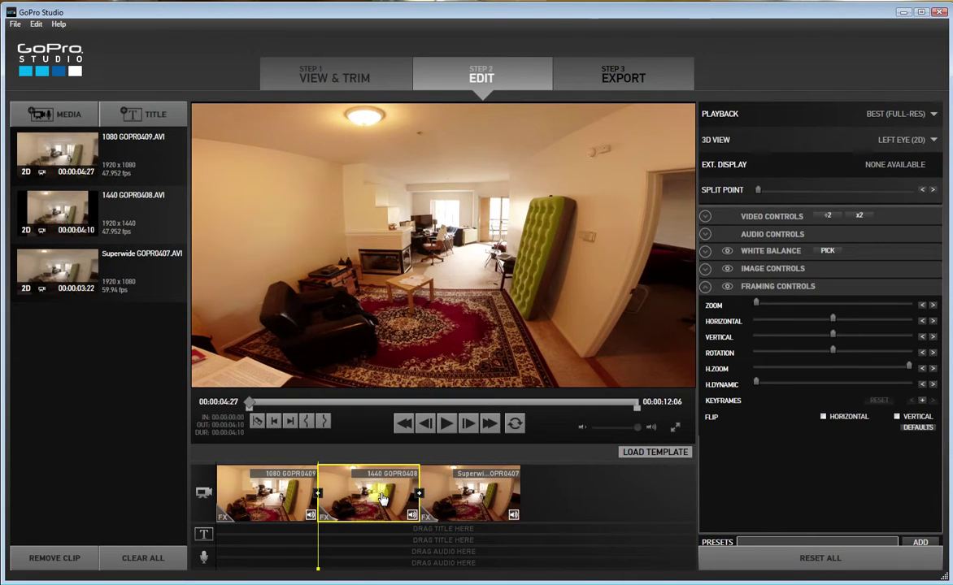
Alternate between the Superwide and stretched 1440 clips to compare their fields of view
click(470, 496)
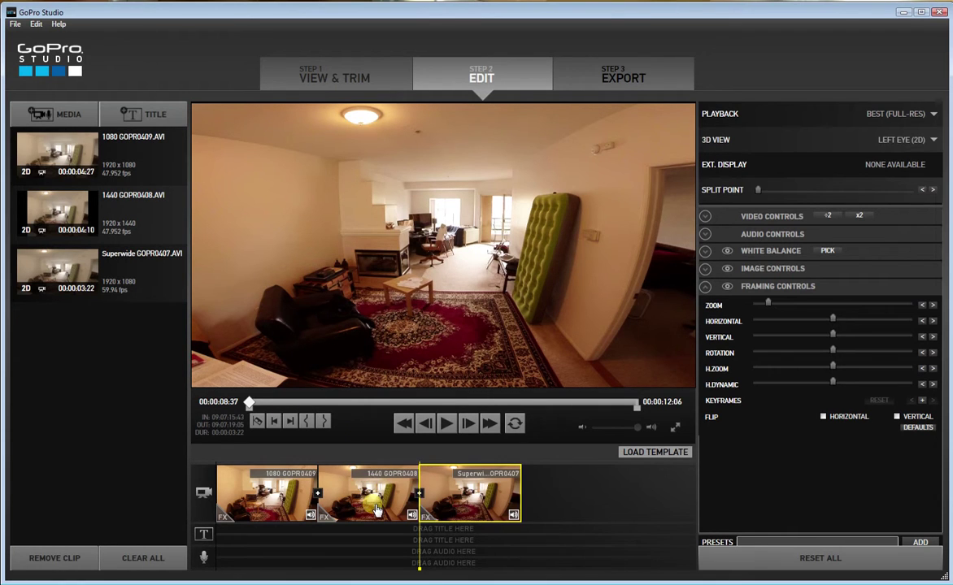
click(345, 480)
click(460, 502)
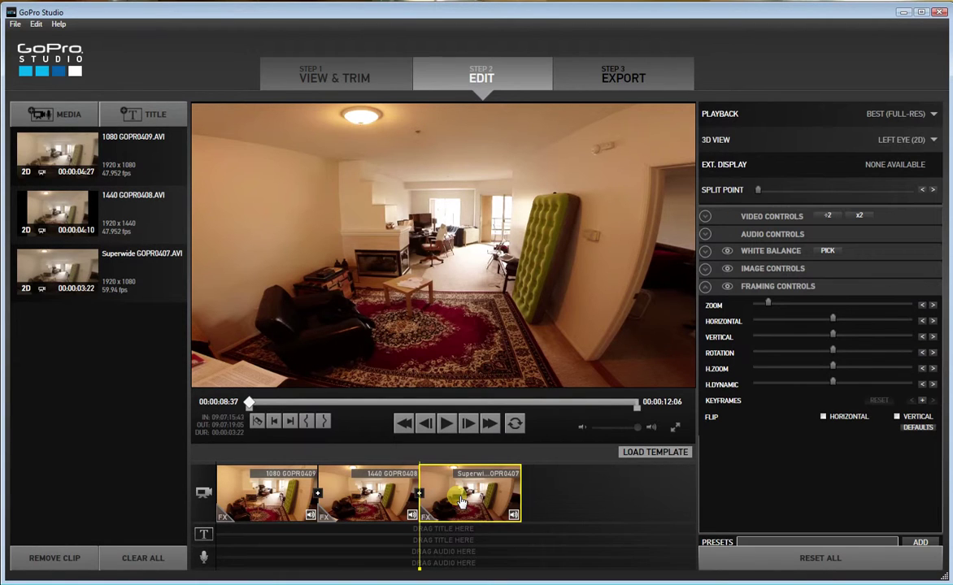
click(374, 499)
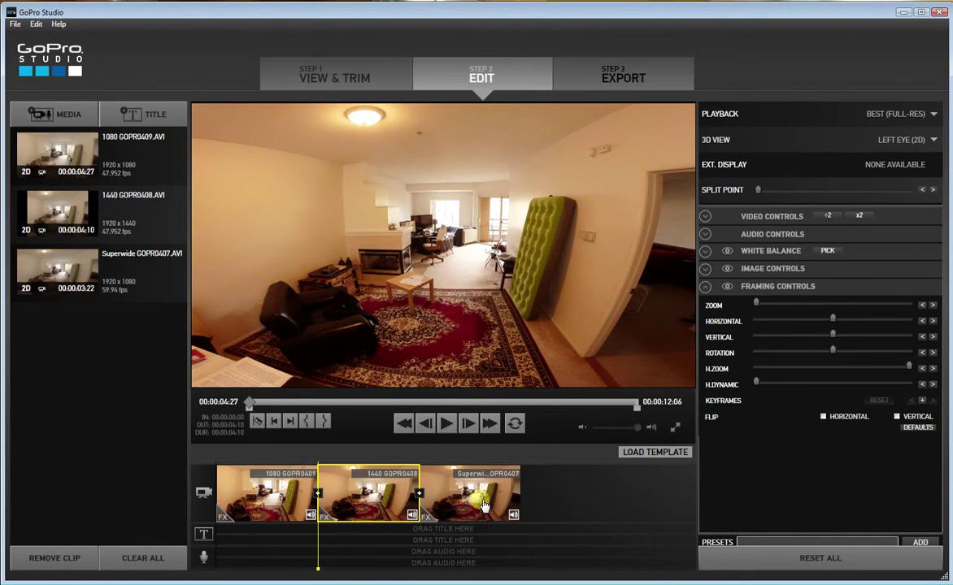
click(564, 501)
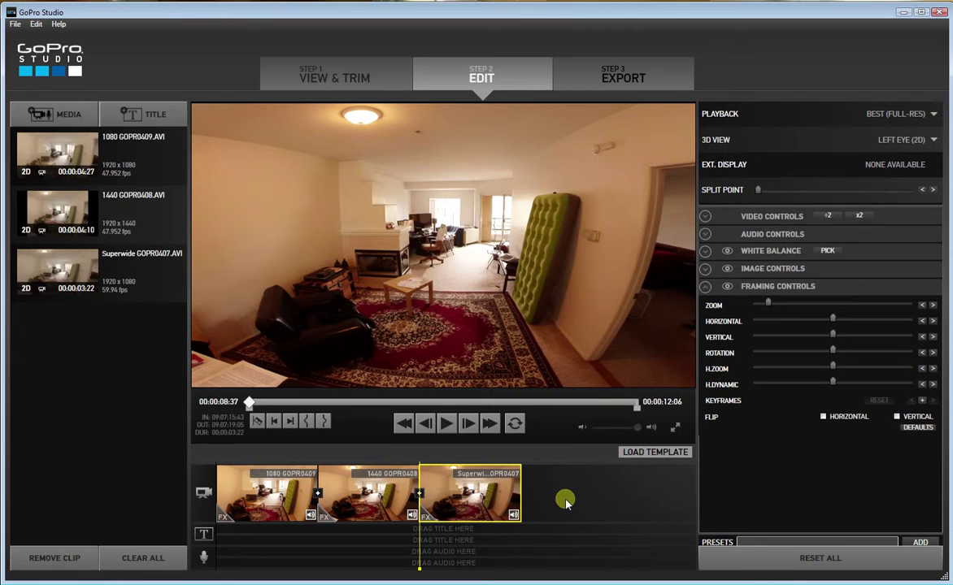